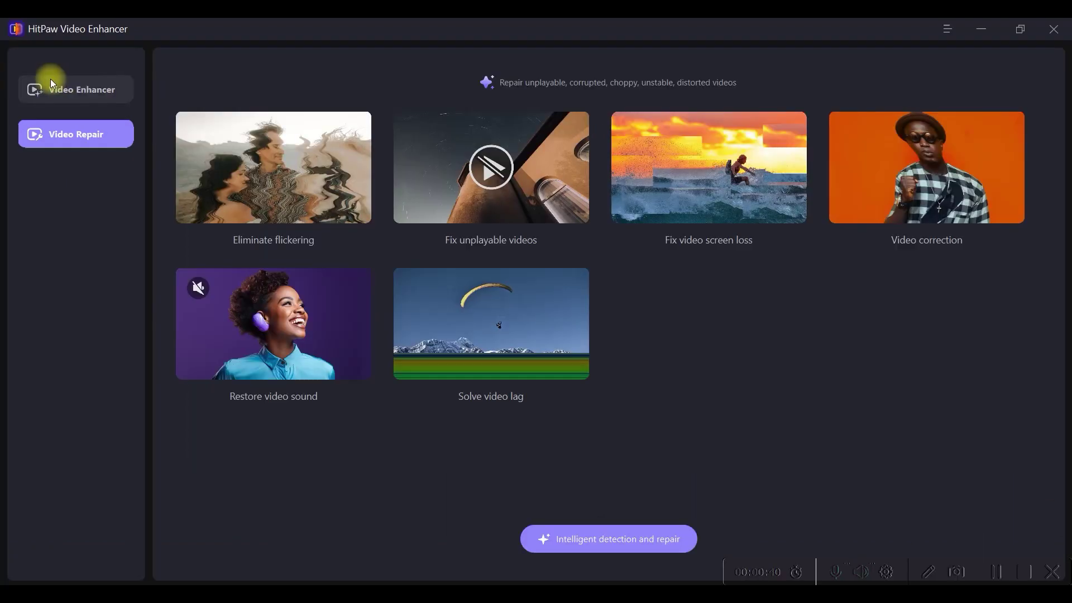
- Return to the Video Enhancer start page and cancel the file picker without importing
click(62, 96)
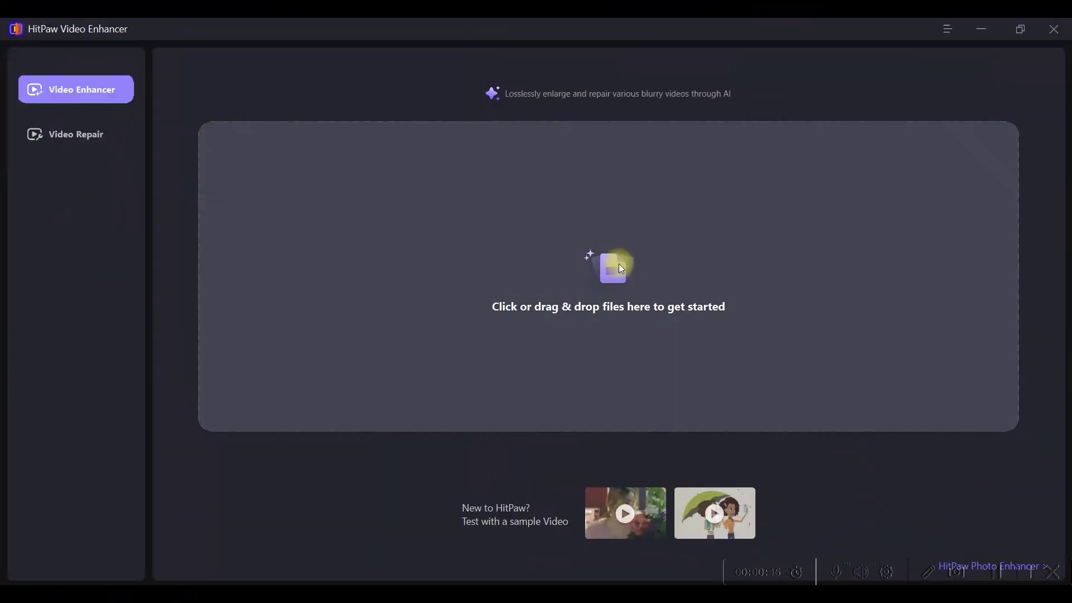
click(622, 269)
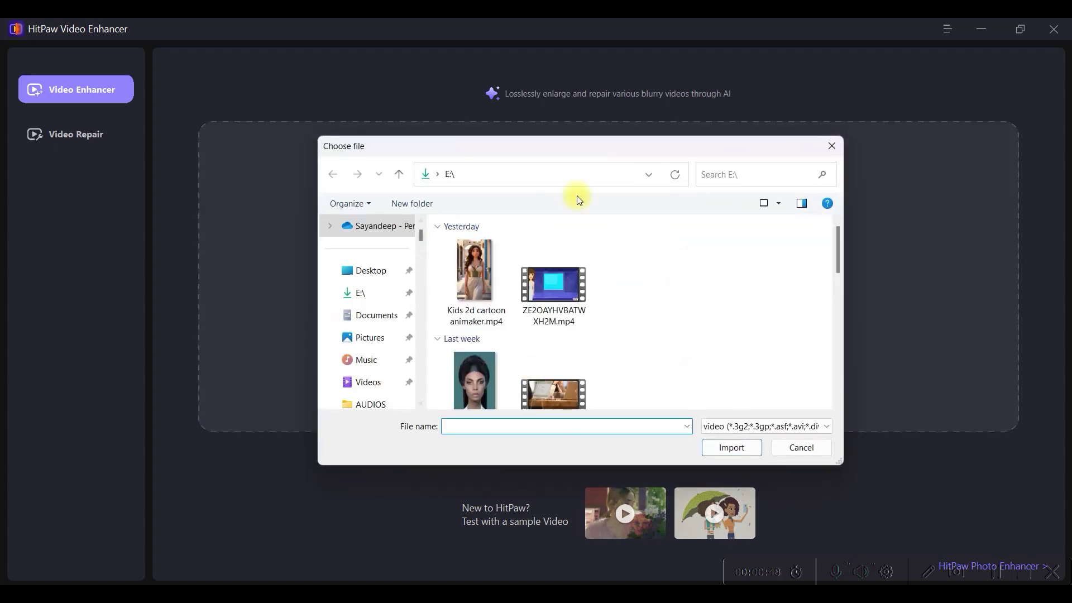
click(832, 147)
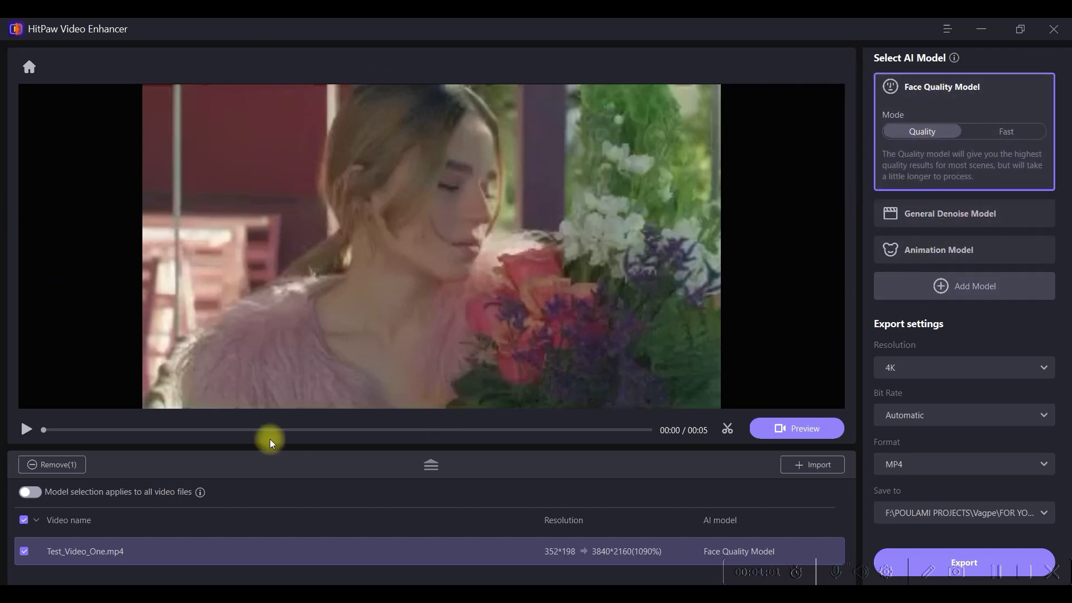
- Play the portrait clip, switch the face model from Fast back to Quality, and preview it
click(27, 429)
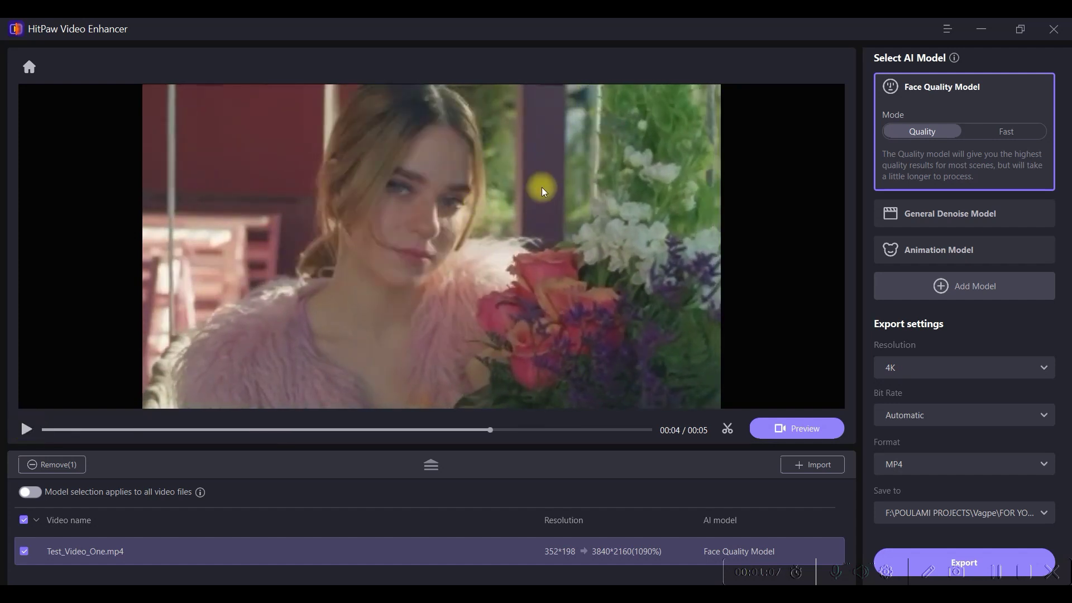
mouse_move(964, 131)
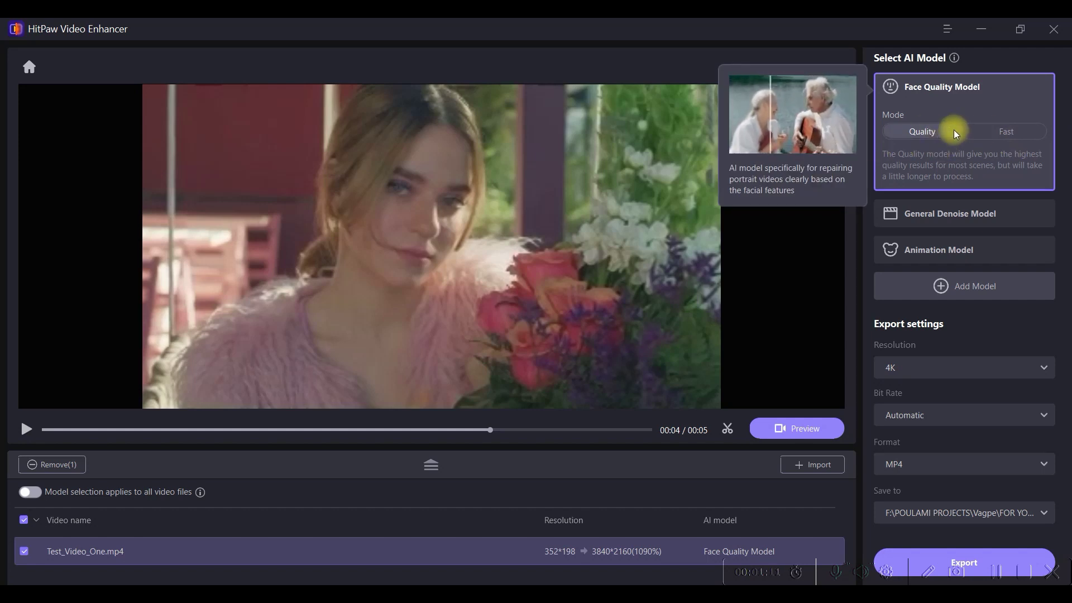
click(1010, 132)
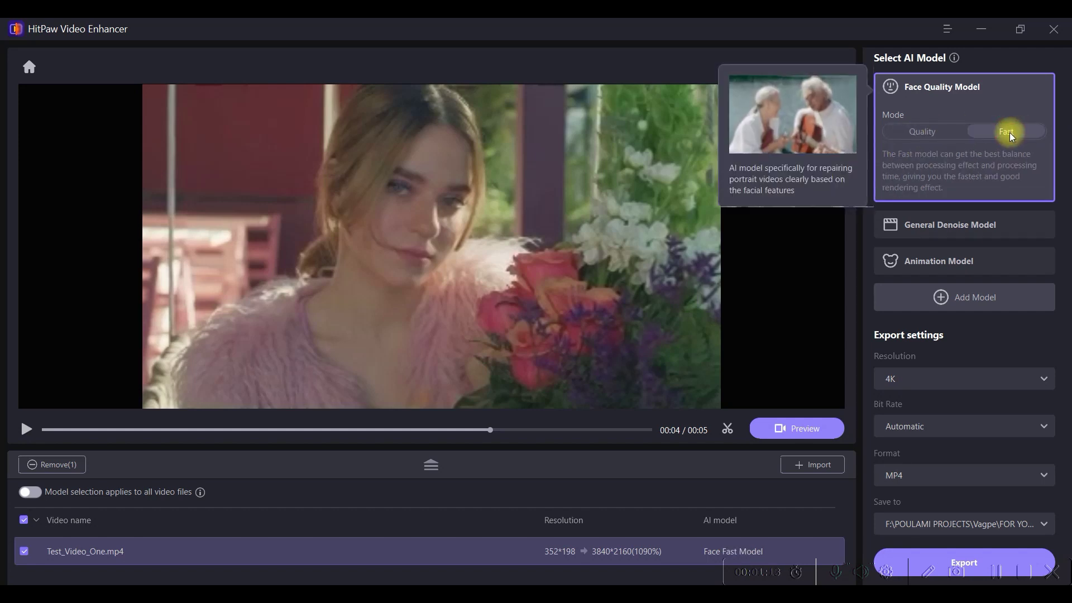
click(947, 132)
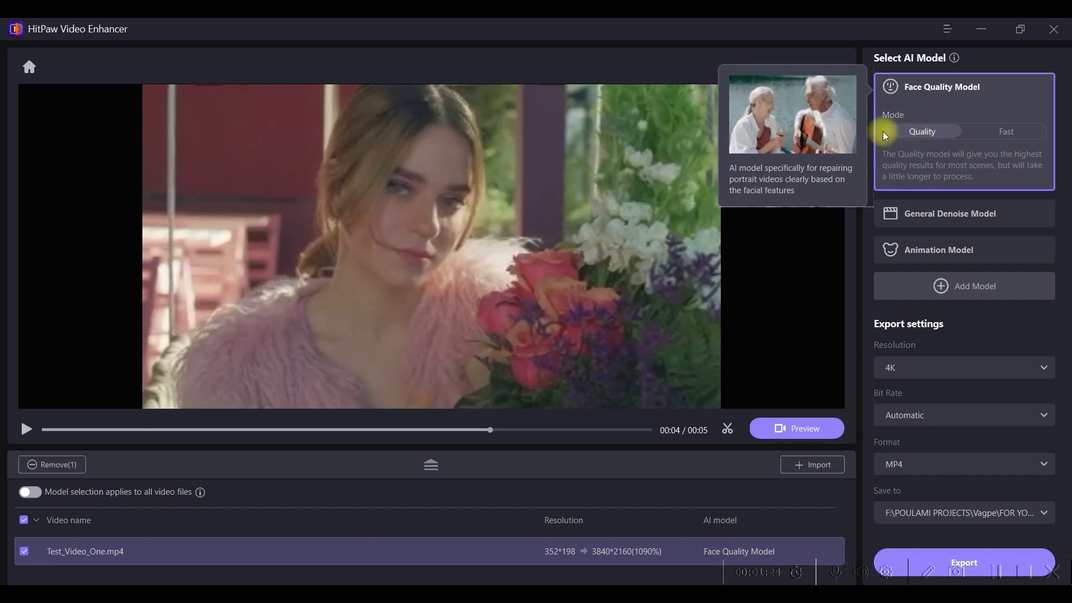
click(817, 434)
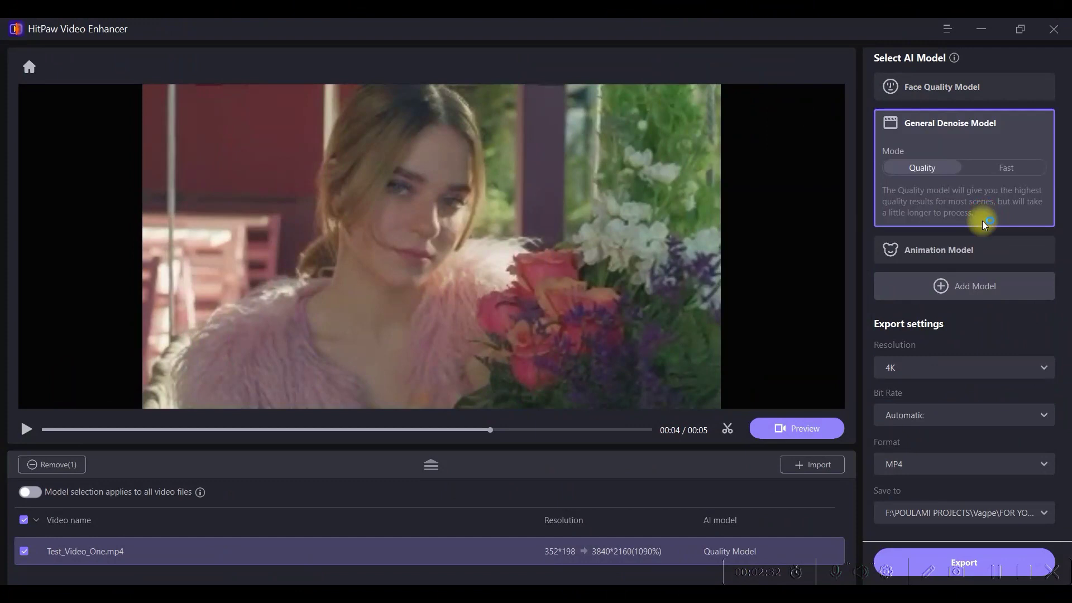
- Import sheep_-_57647 (720p).mp4, apply the General Denoise Model, and preview it side by side
click(803, 468)
click(735, 295)
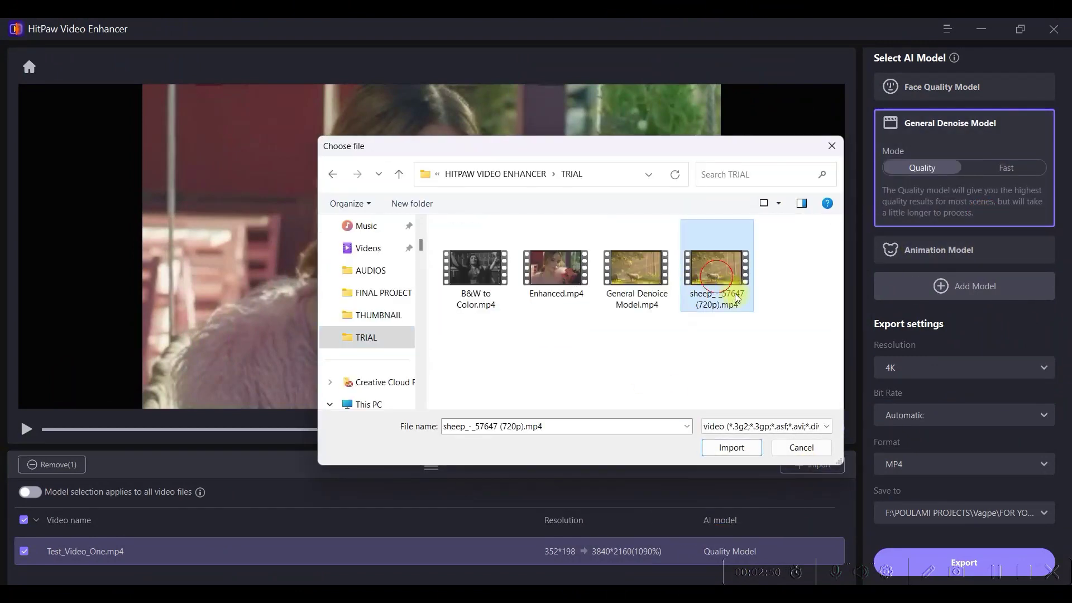
click(736, 451)
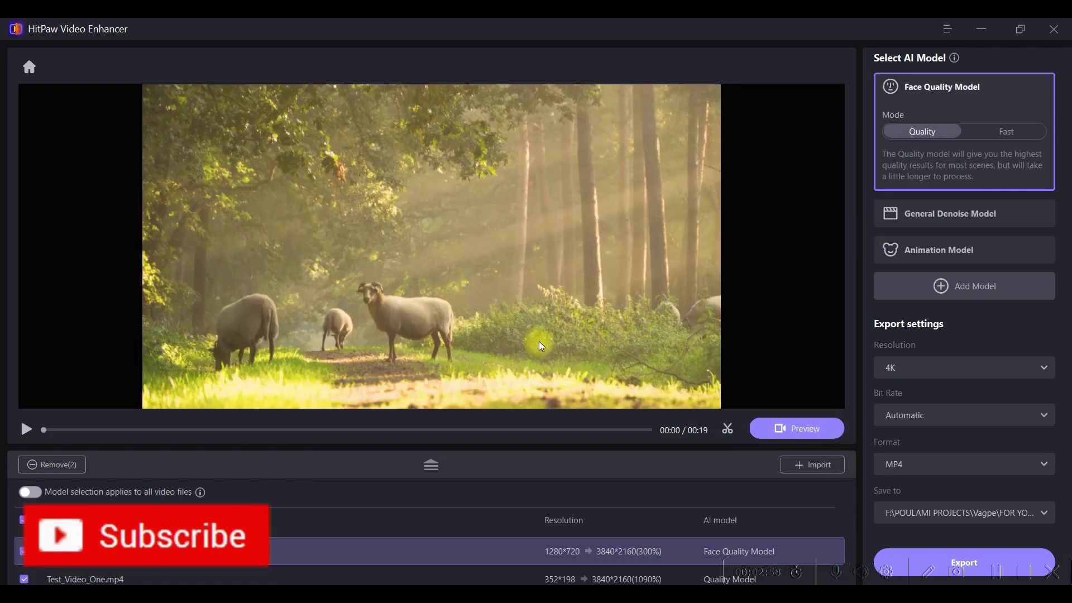
click(939, 213)
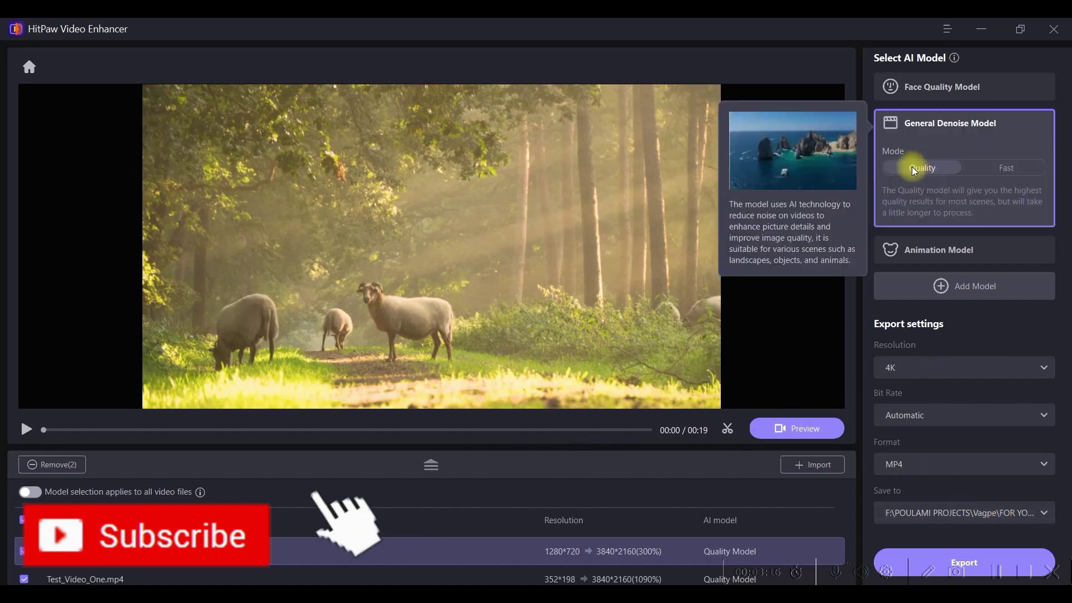
click(782, 432)
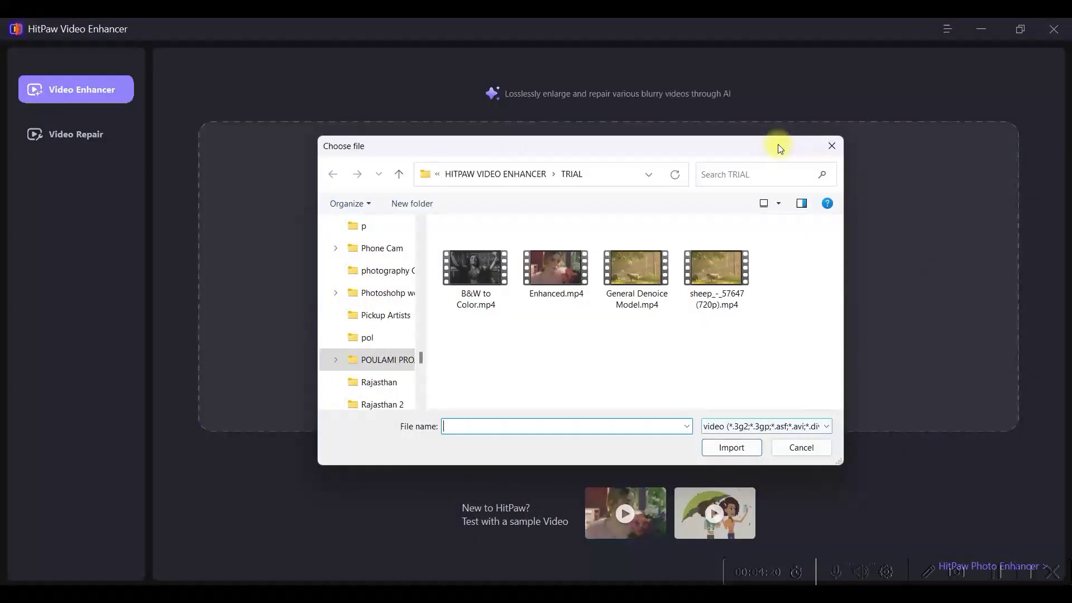
- Cancel the file picker, then load, play, pause and preview the cartoon sample Test_Video_Two.mp4
click(843, 144)
click(731, 533)
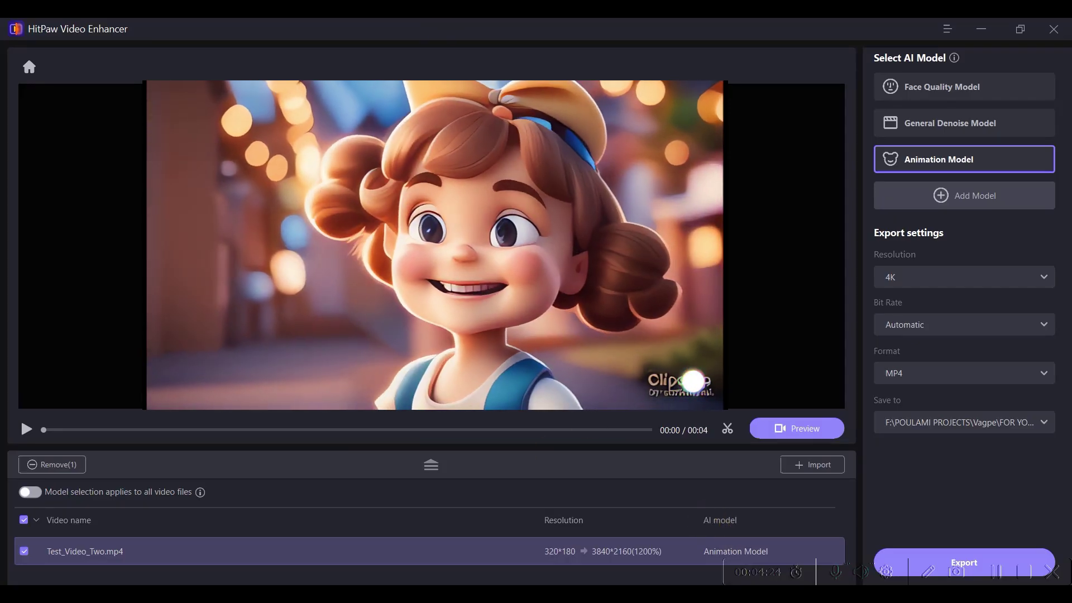
click(24, 430)
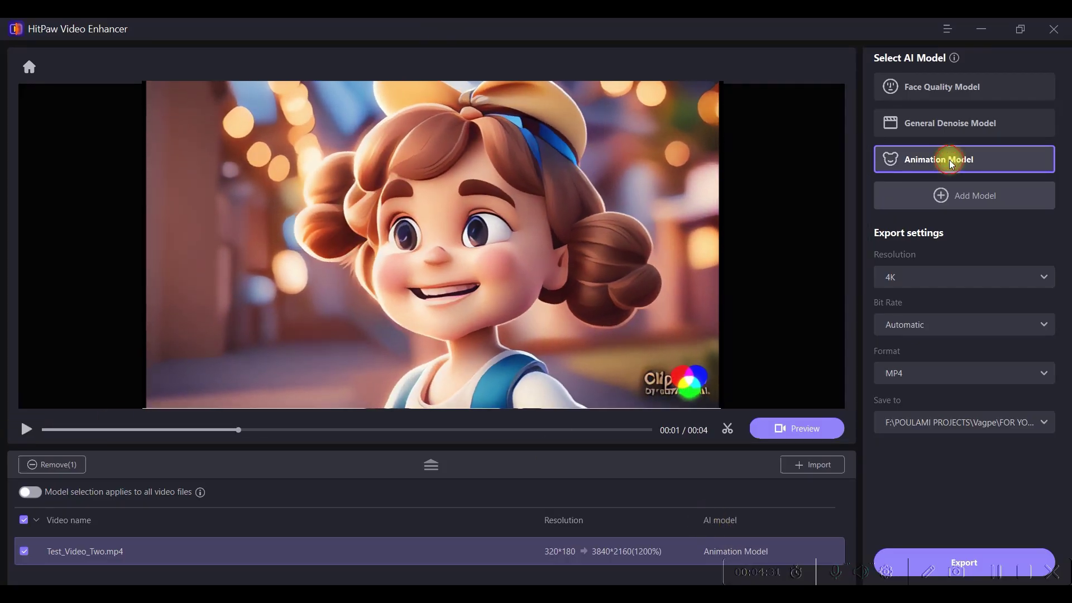
click(952, 164)
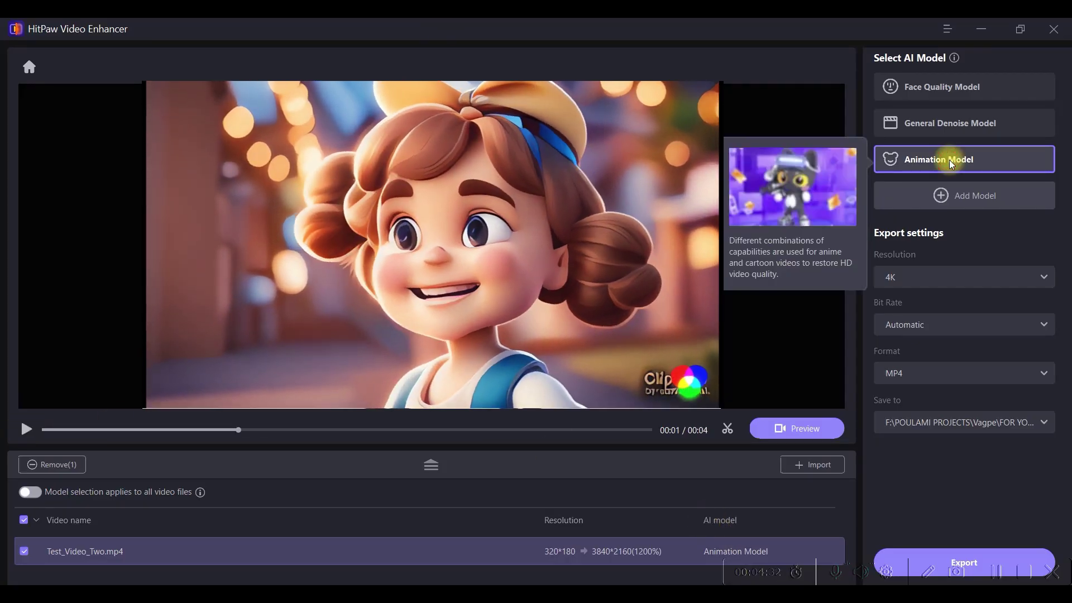
click(806, 430)
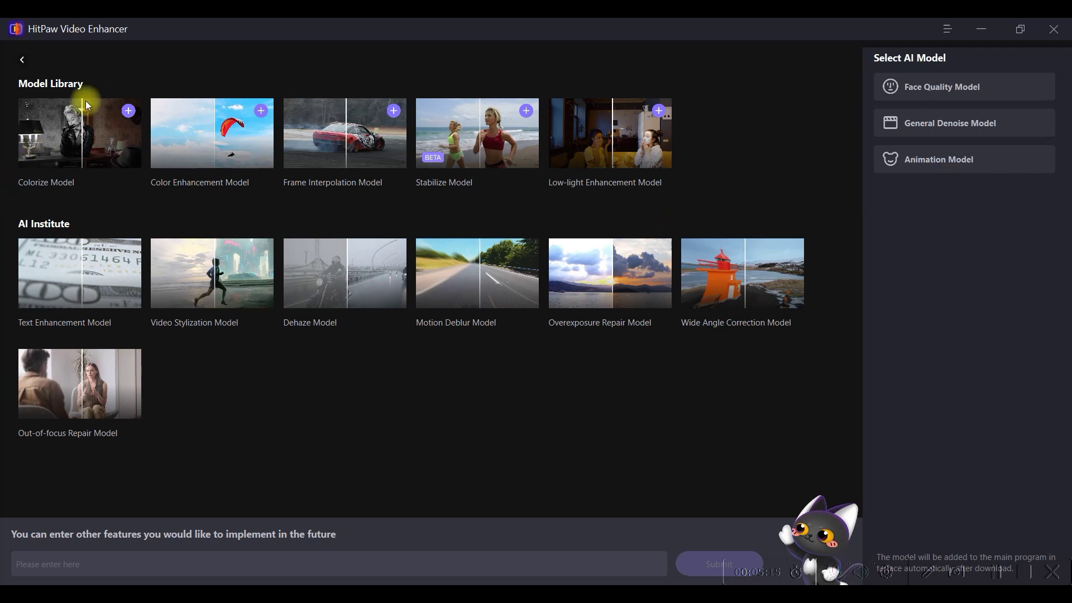
- Download the Colorize Model, apply it to the black-and-white clip, and review bit rate choices
click(129, 111)
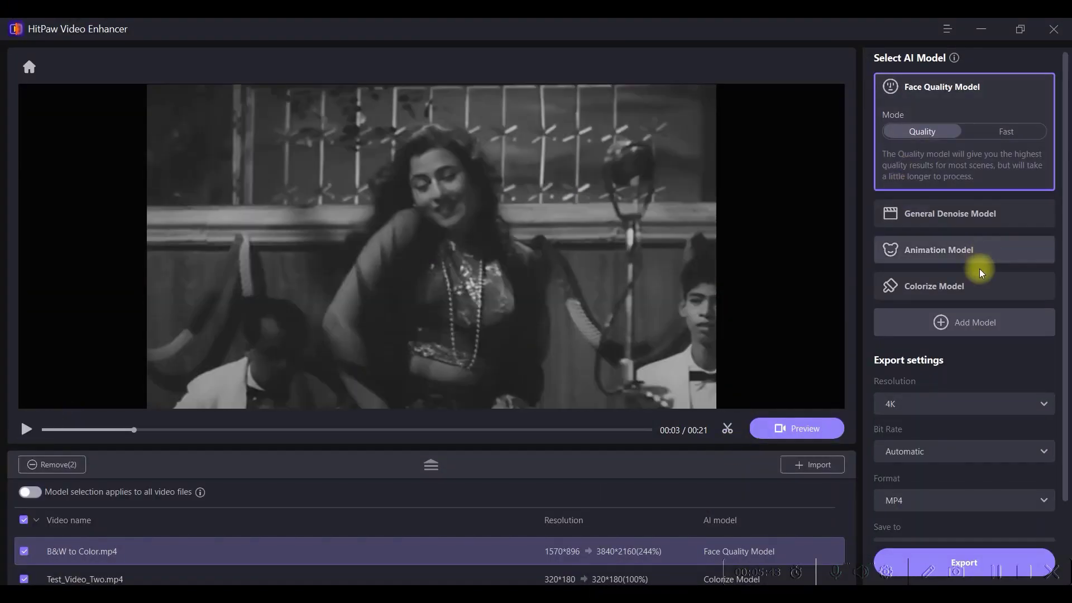
click(969, 286)
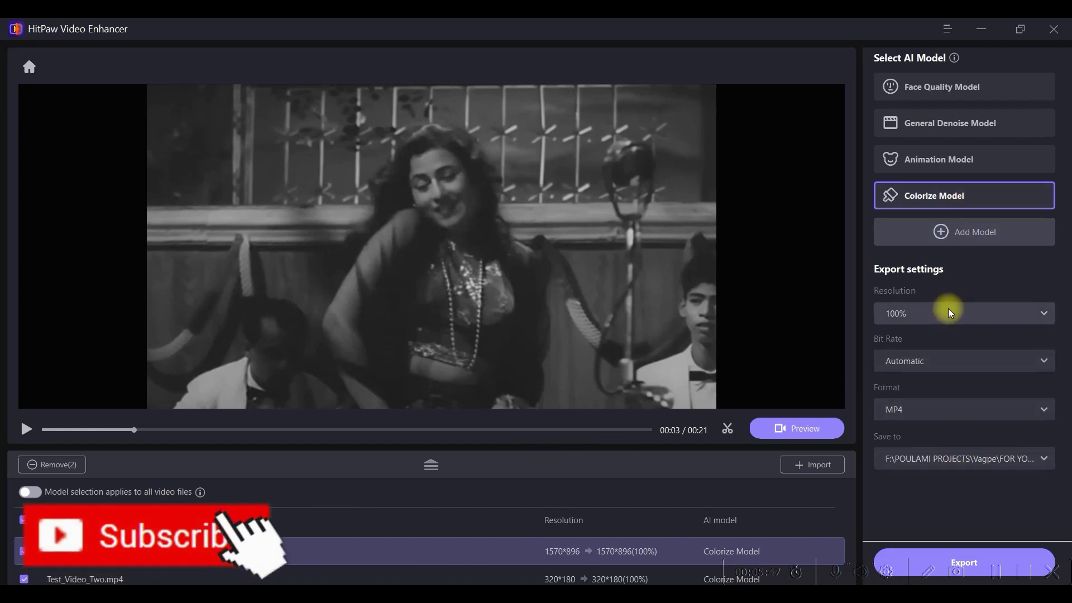
click(957, 366)
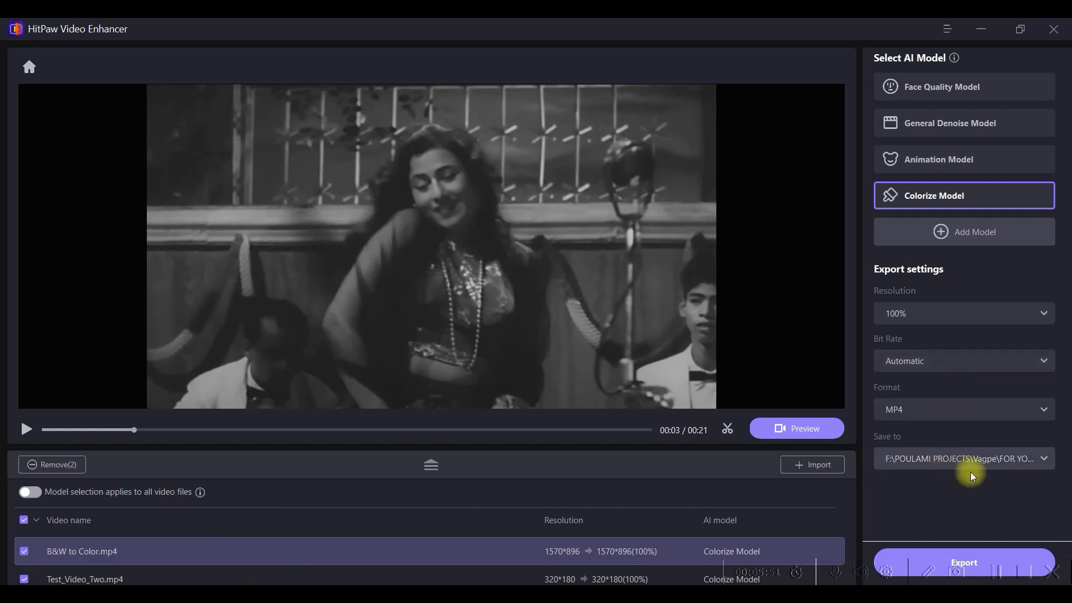
- Check the Save to folder options, preview the colorized B&W to Color.mp4, and export
click(980, 458)
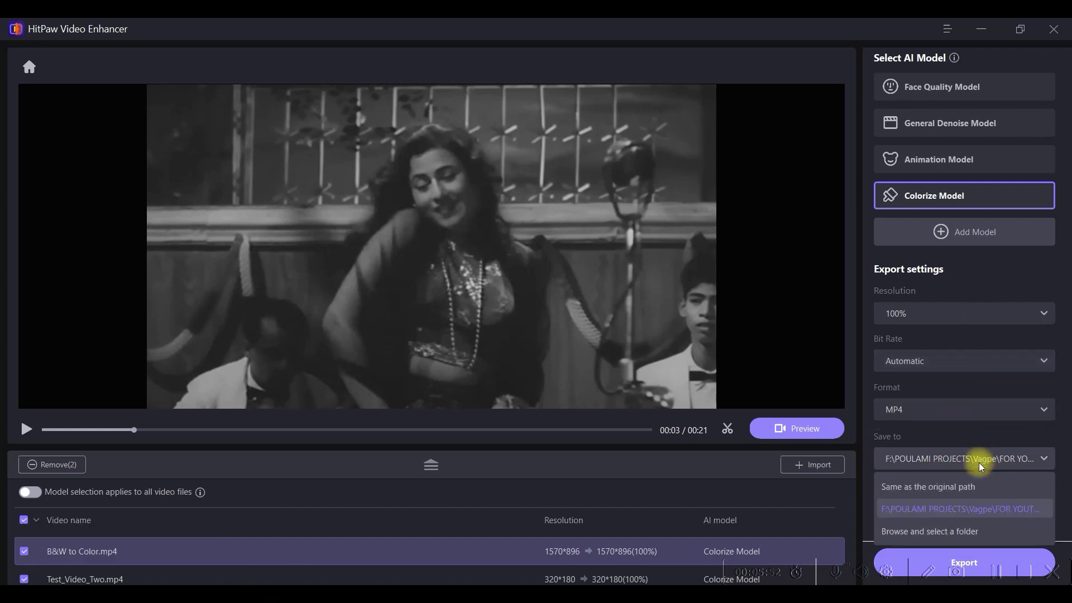
click(947, 529)
click(830, 147)
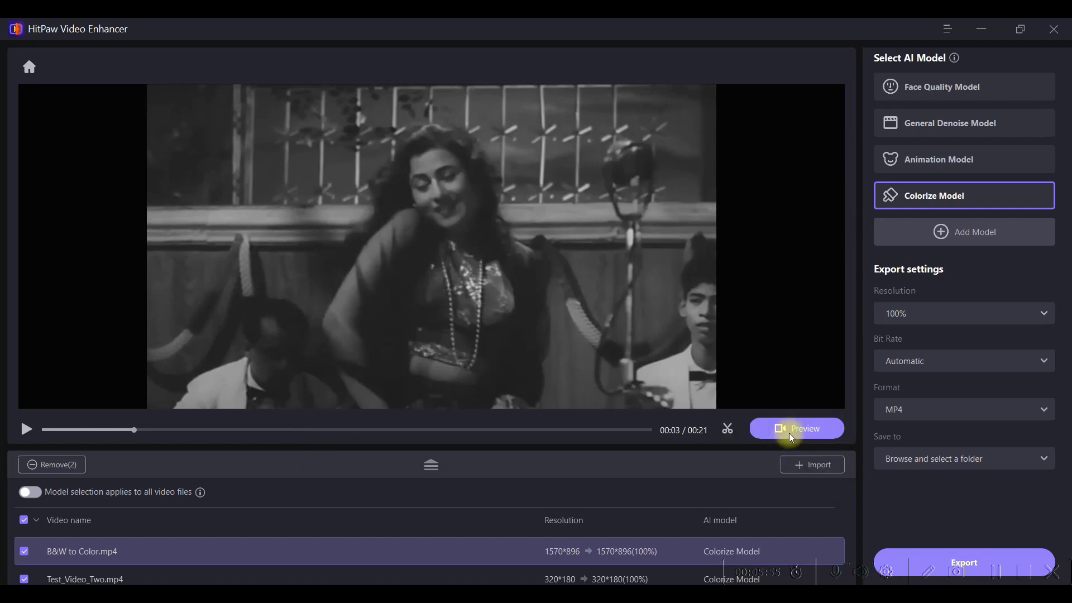
click(791, 430)
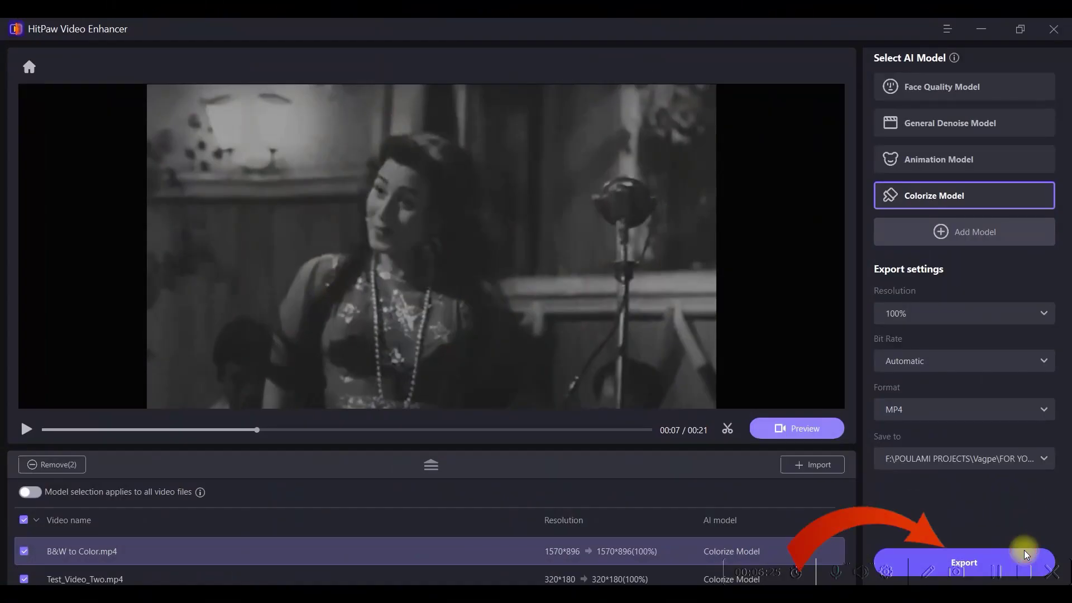
click(1025, 551)
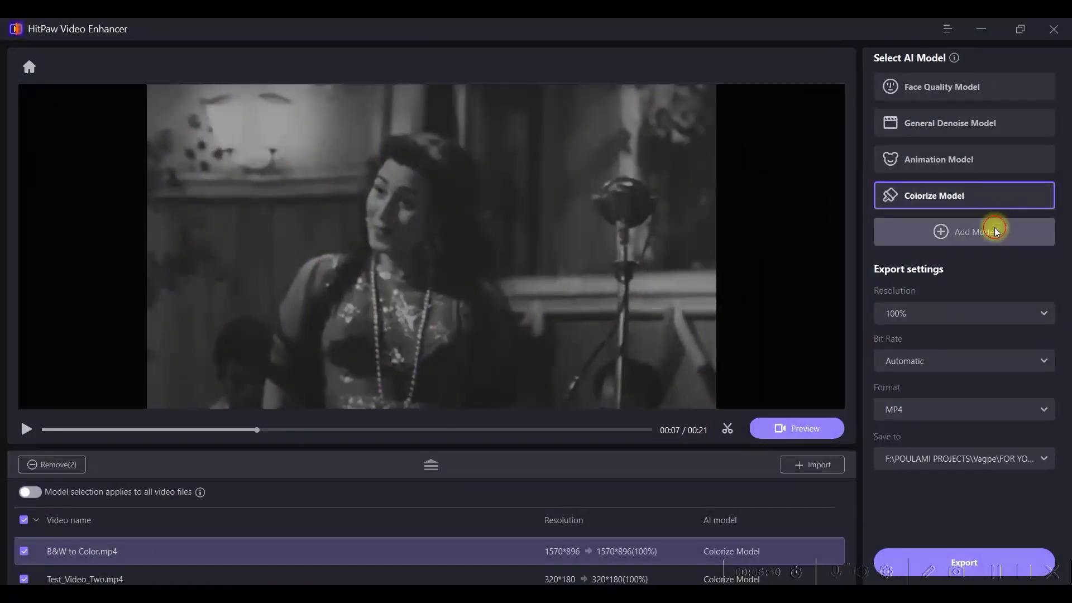
- Add the Color Enhancement Model and play a before-and-after preview of the bridge clip
click(996, 231)
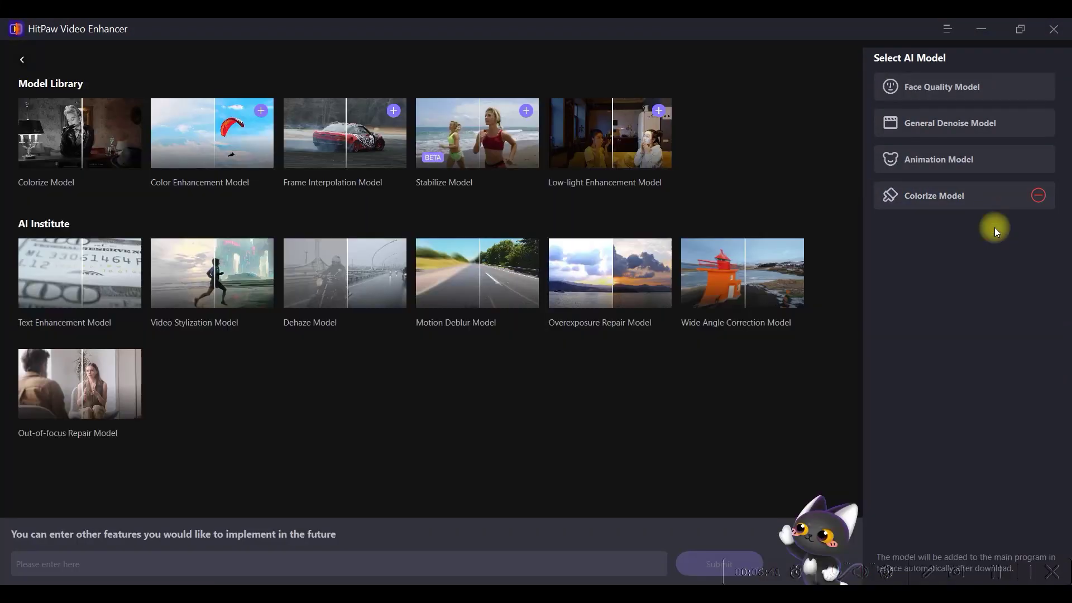
click(262, 111)
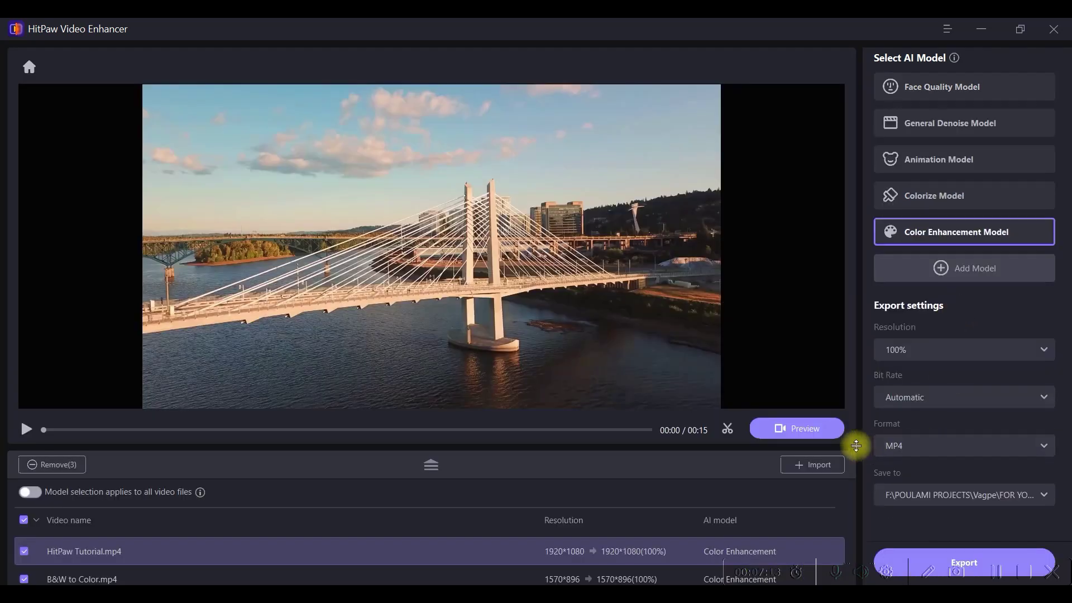
click(796, 425)
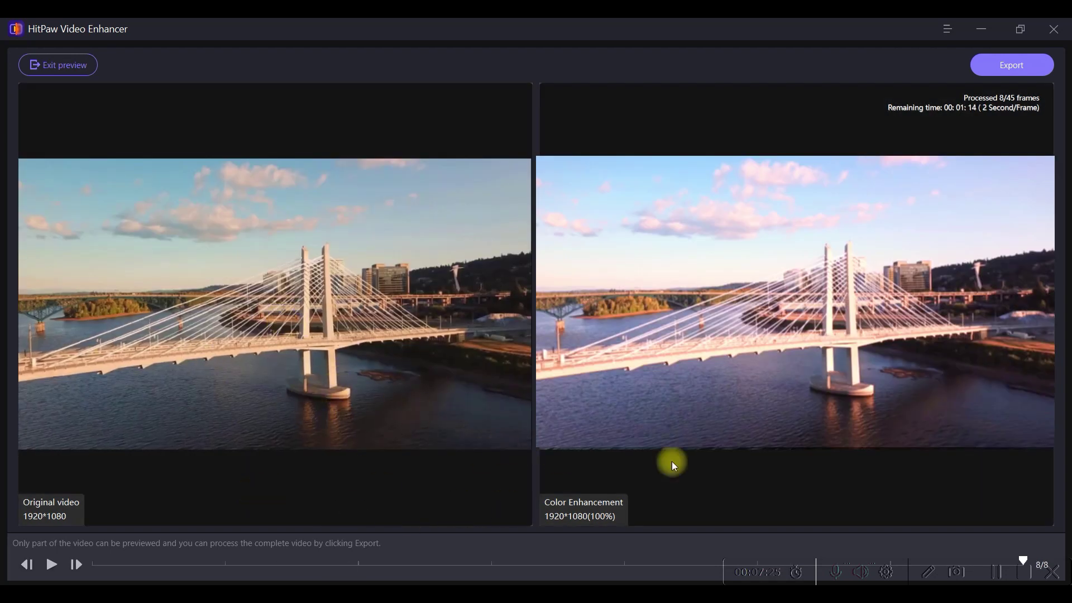
click(50, 565)
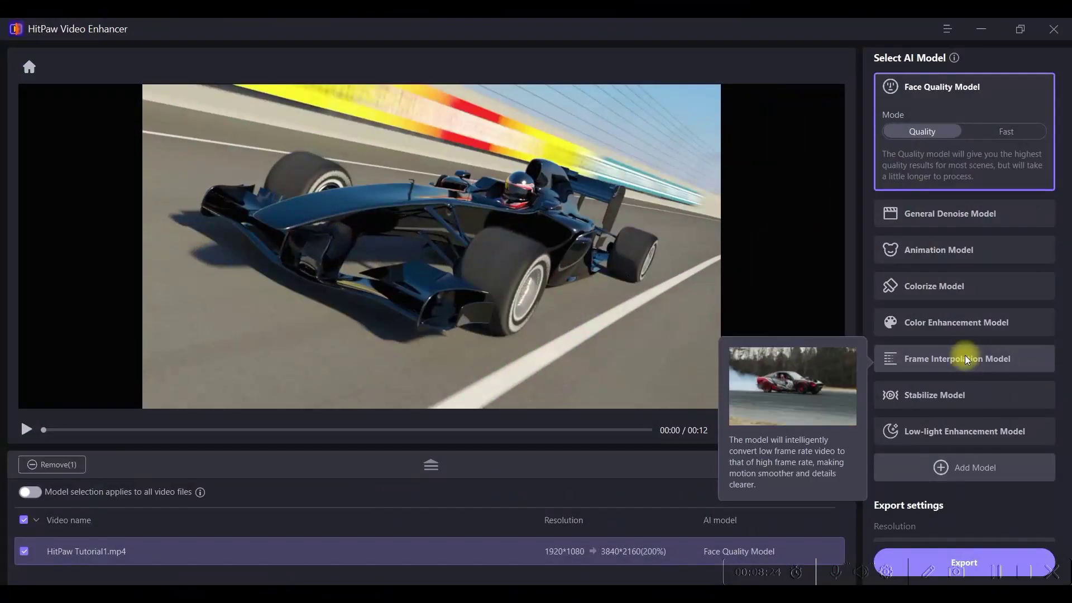
- Apply the Frame Interpolation Model in 4x mode to the race car clip and preview it
click(964, 360)
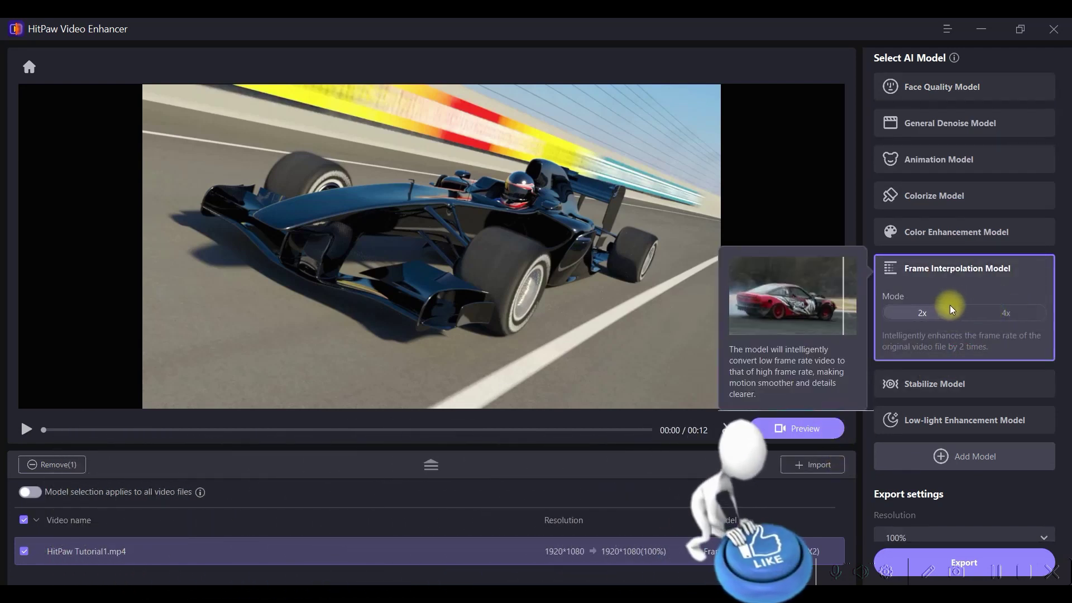
click(1007, 310)
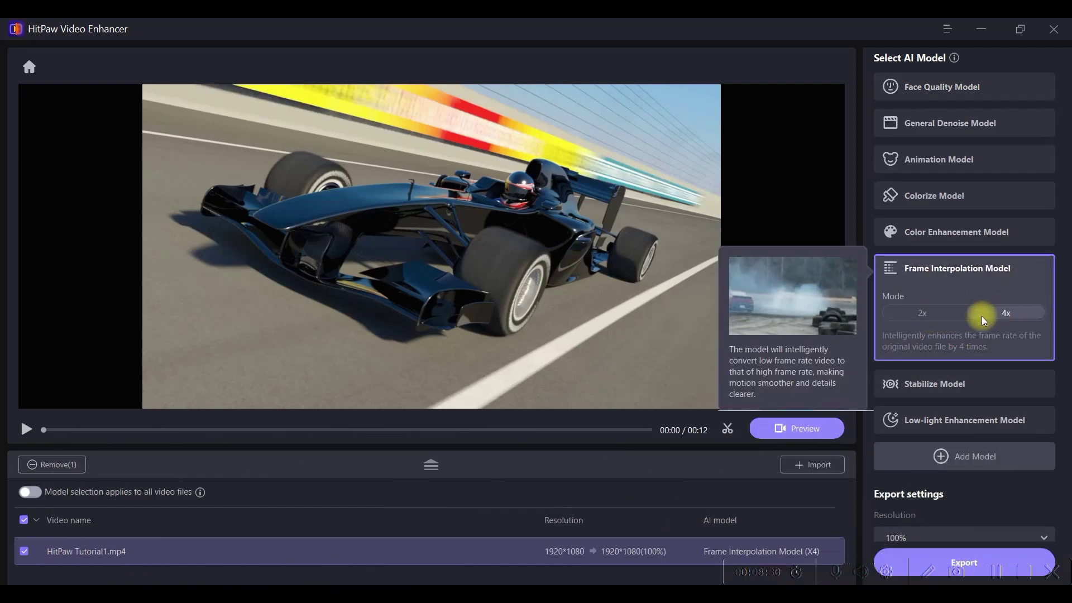
click(991, 311)
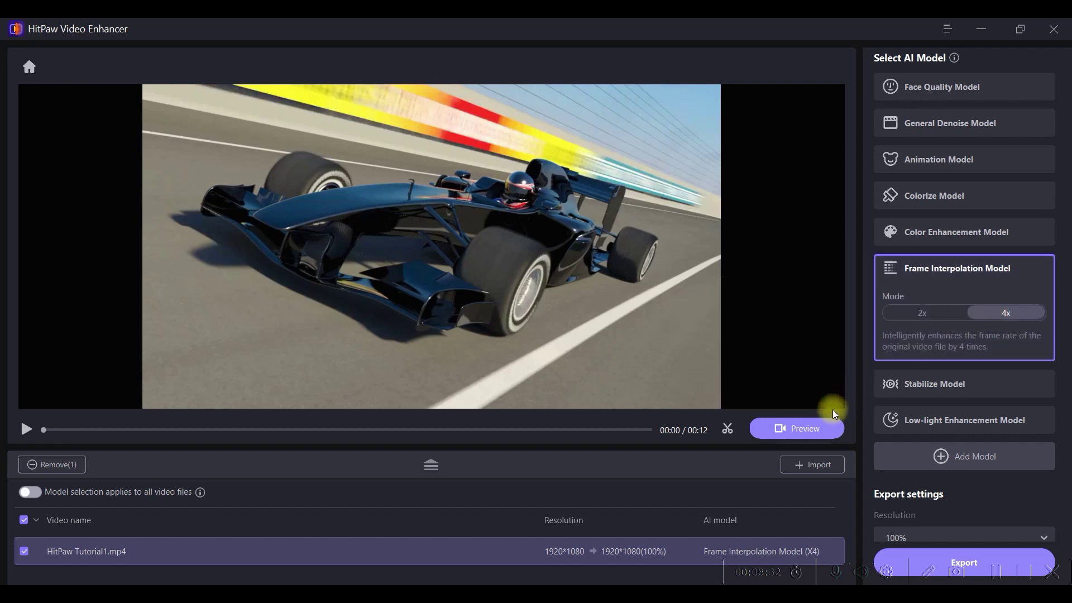
click(821, 426)
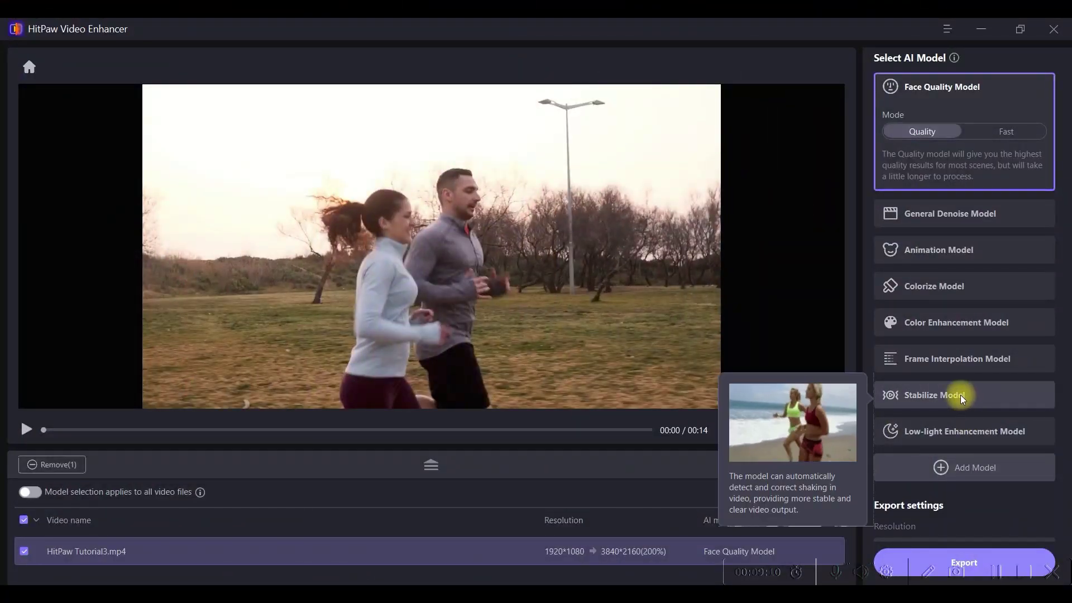
- Apply the Stabilize Model to the jogging couple clip and preview it
click(961, 395)
click(796, 429)
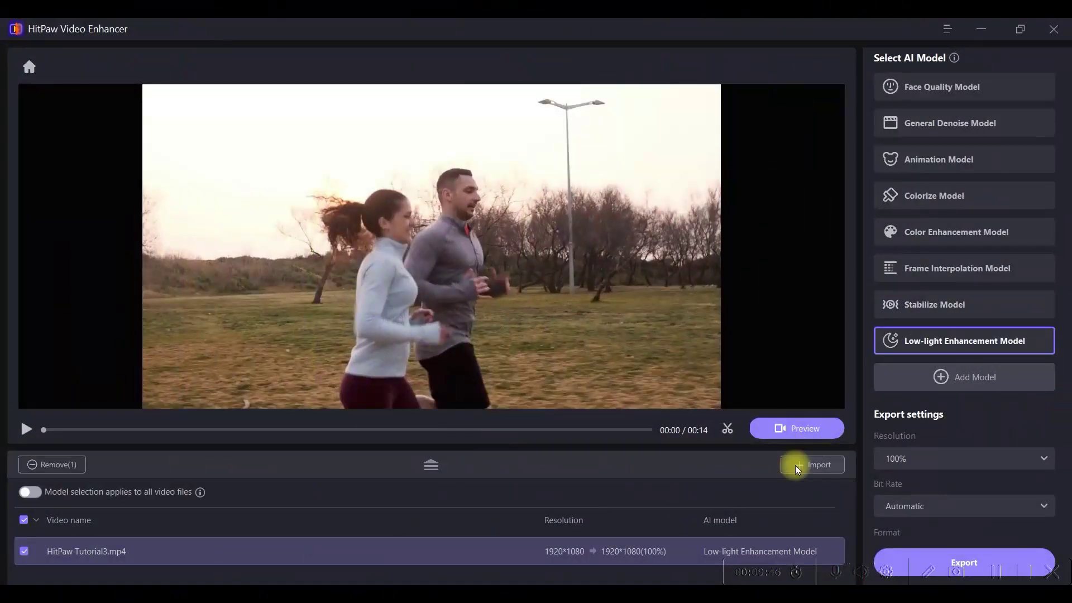
- Import HitPaw Tutorial2.mp4, apply the Low-light Enhancement Model, and preview the face clip
click(796, 465)
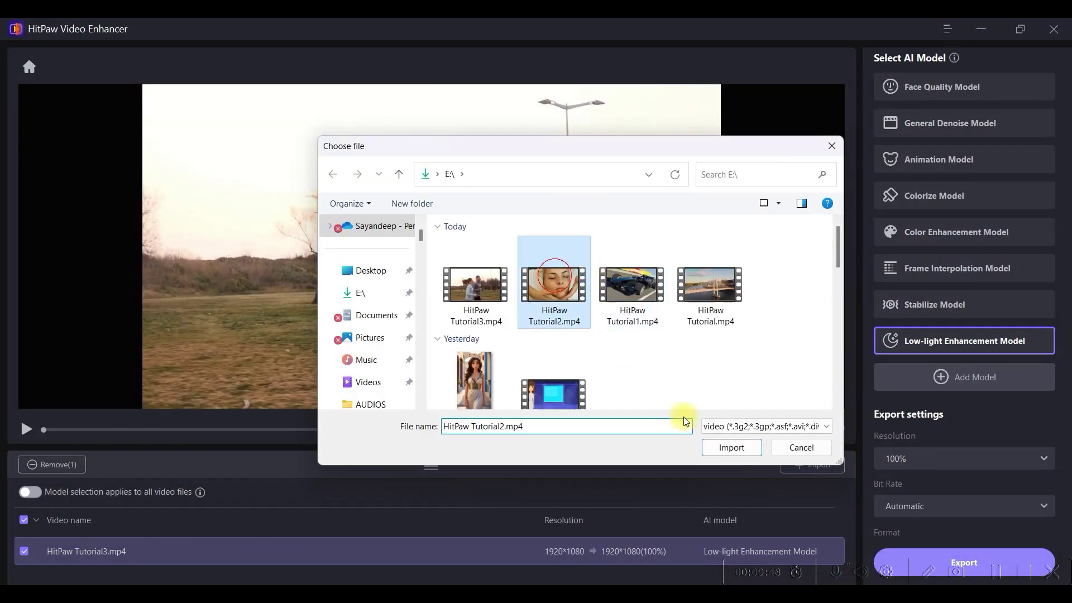
click(741, 451)
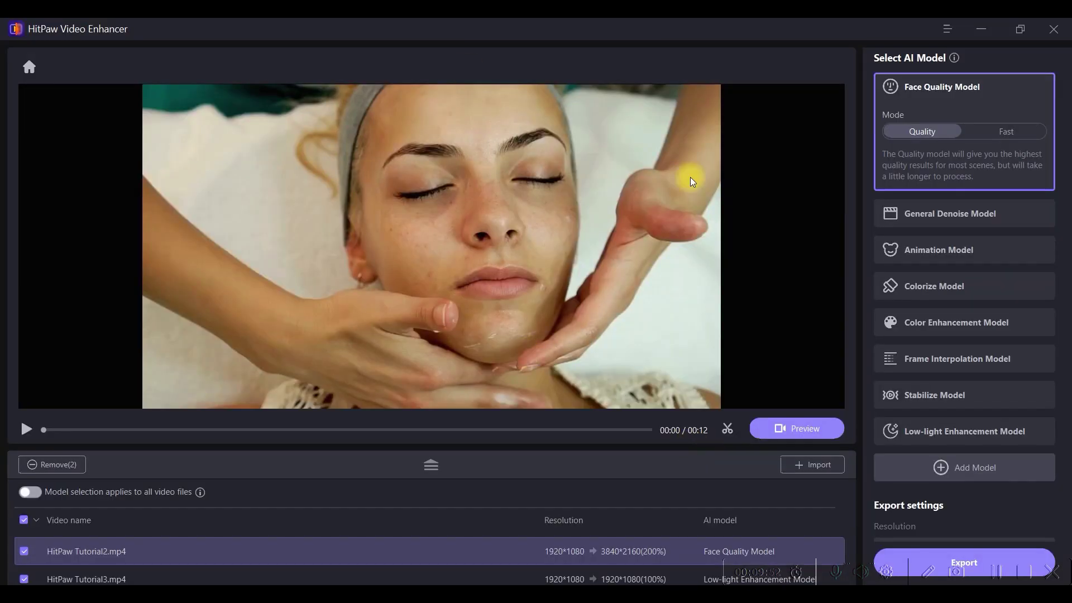
click(949, 429)
click(816, 424)
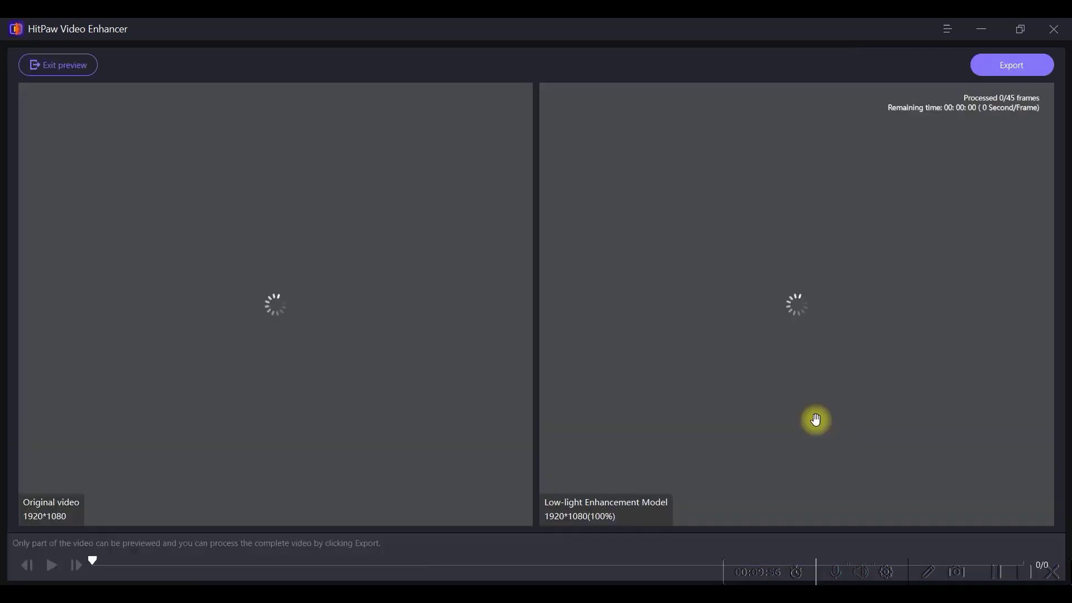